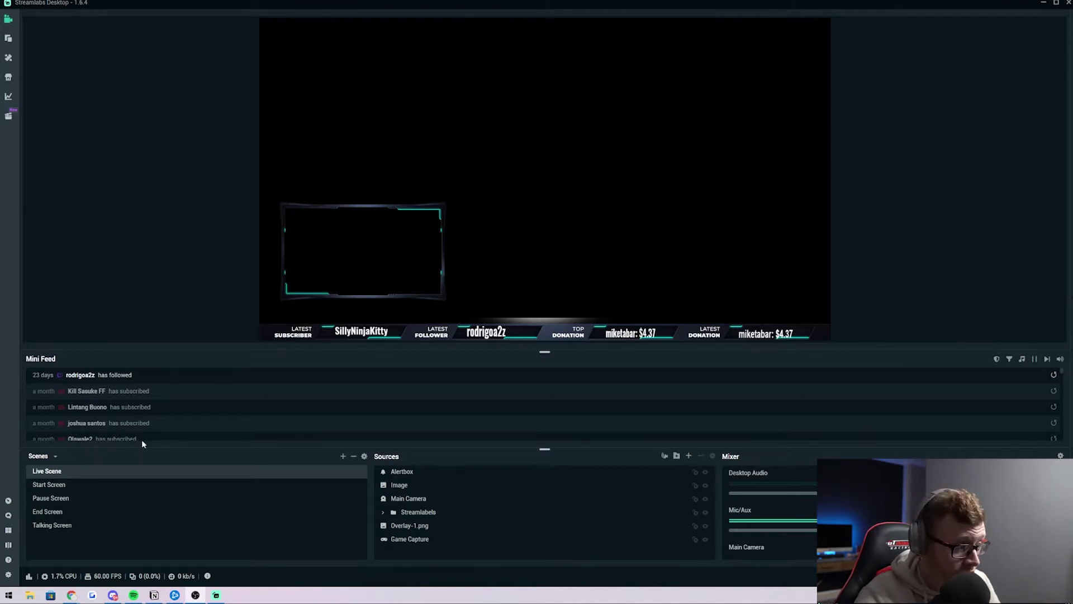
Step: Open the Alert Box's Donations settings on the Streamlabs dashboard
click(216, 594)
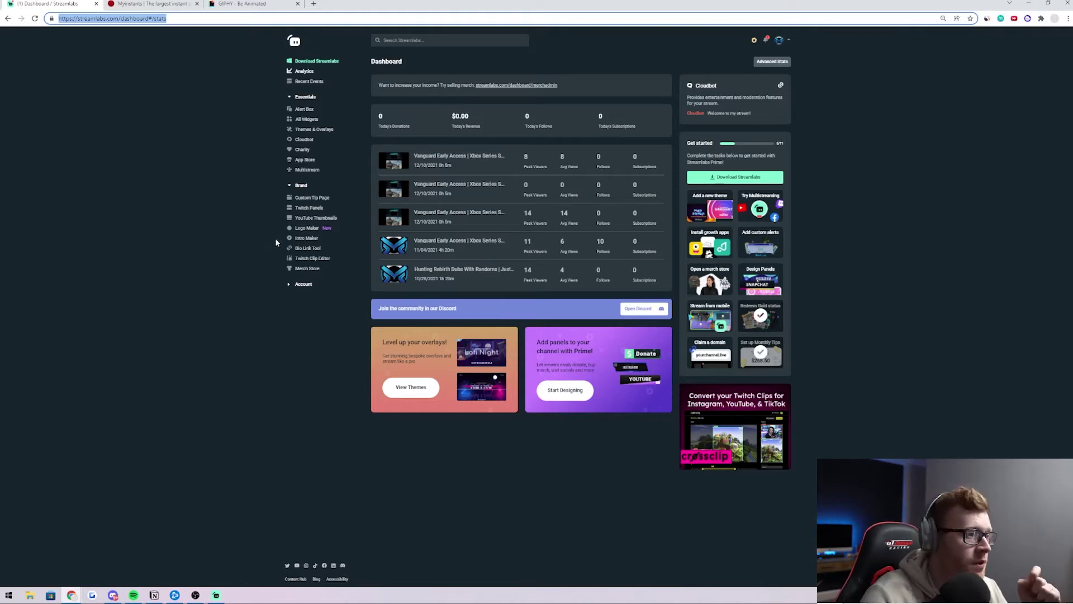
click(312, 114)
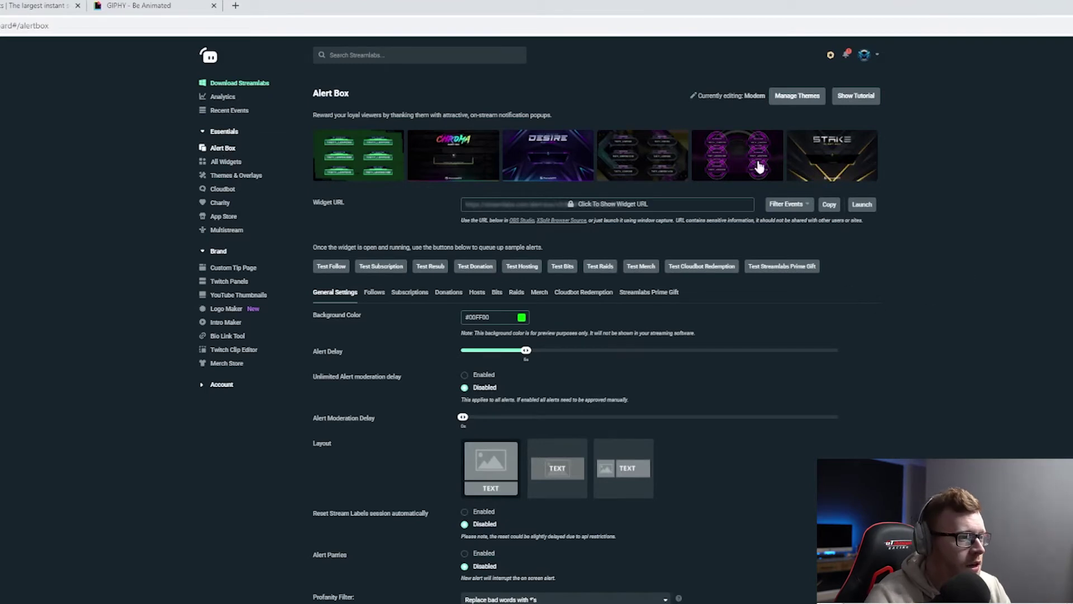
mouse_move(717, 140)
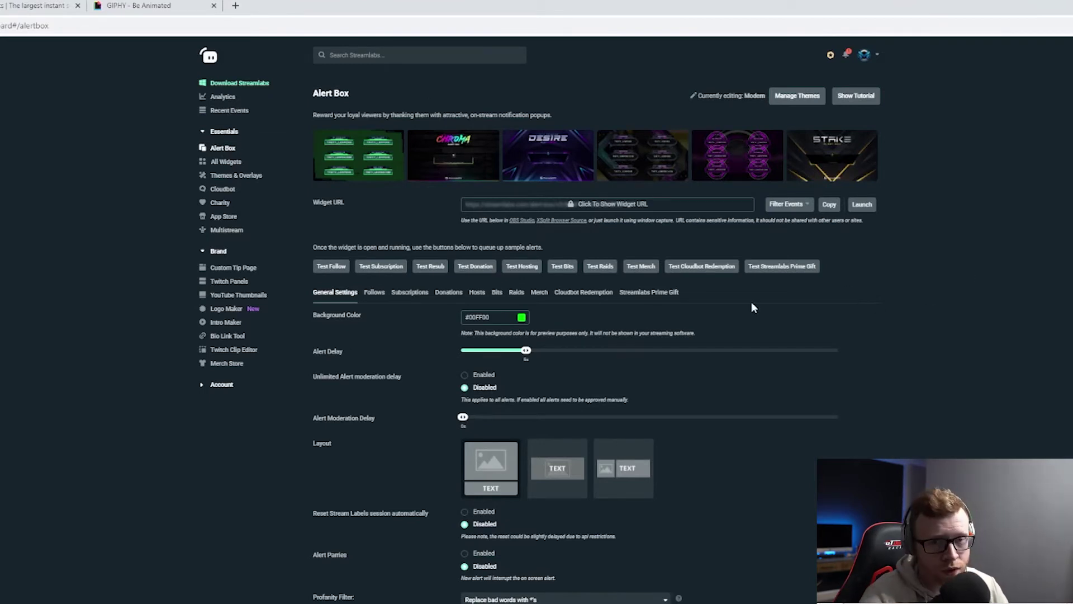
click(448, 292)
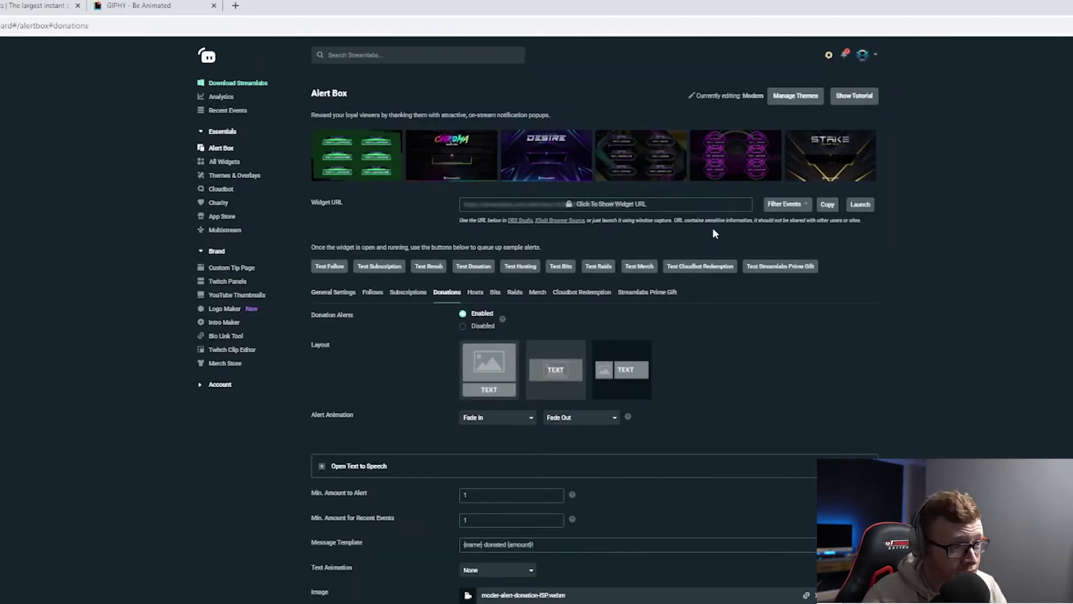
Step: Bring up the Images Gallery for the donation alert's image
scroll(759, 263, down, 2)
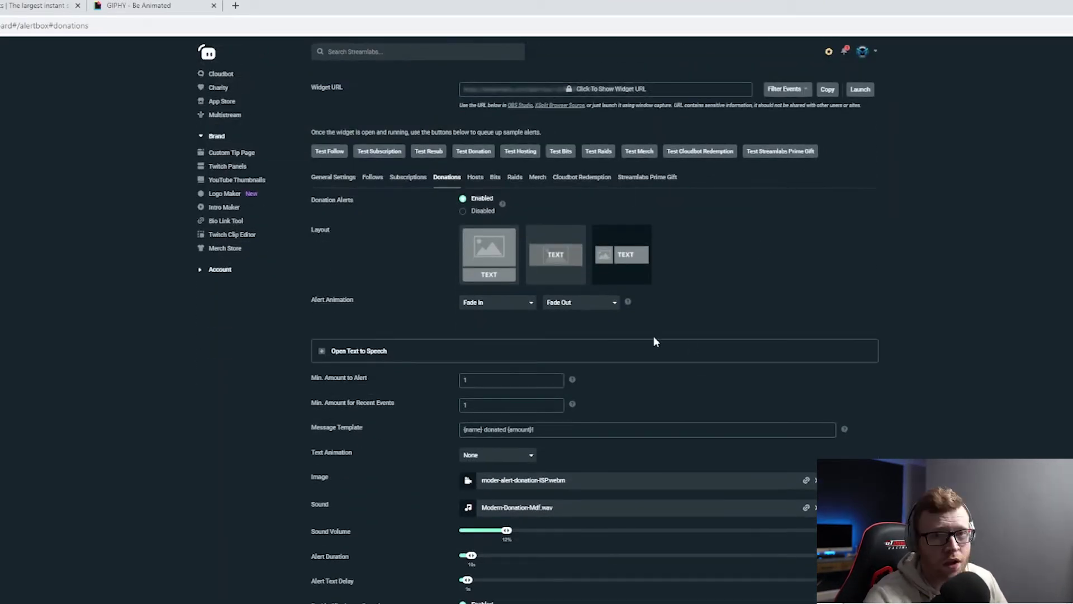
scroll(732, 342, down, 1)
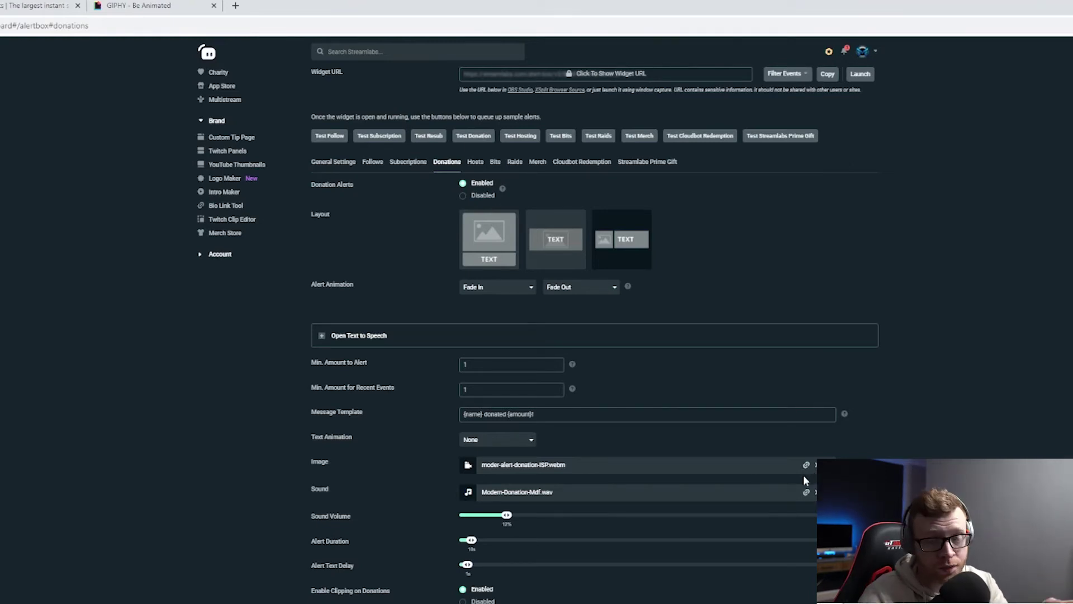
click(805, 465)
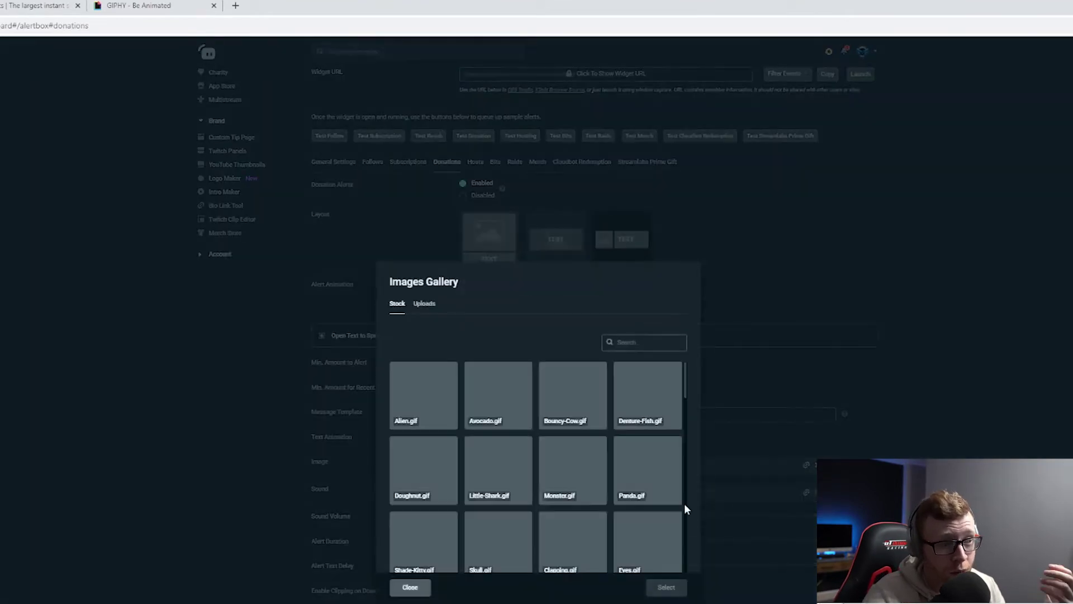
Step: Close the gallery, expand the alert variations and test-fire the $25 Nuke Incoming alert in Streamlabs Desktop
click(1031, 352)
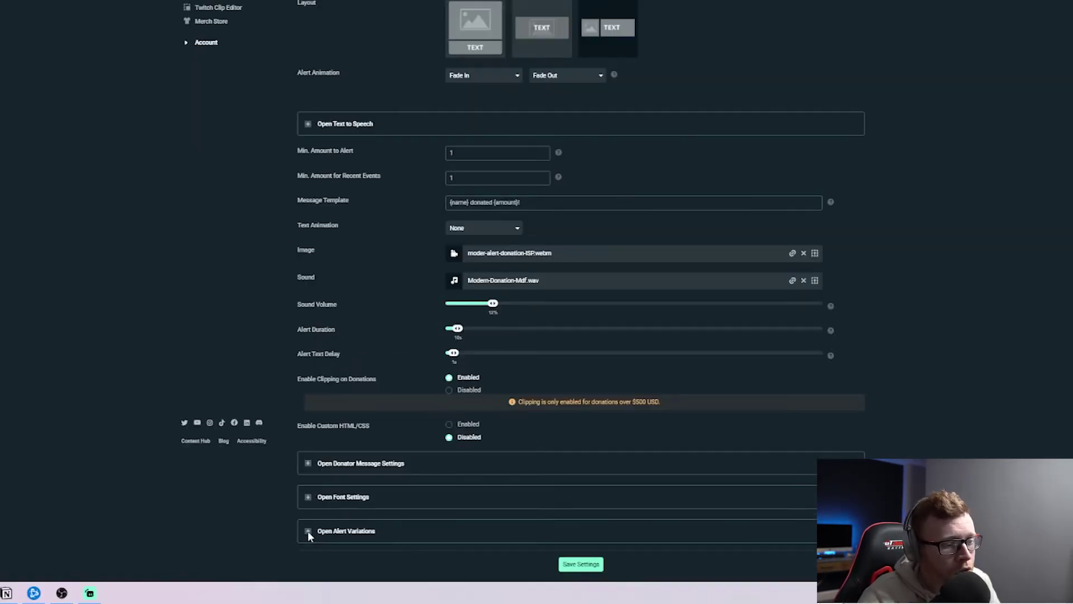
click(308, 531)
scroll(601, 174, down, 5)
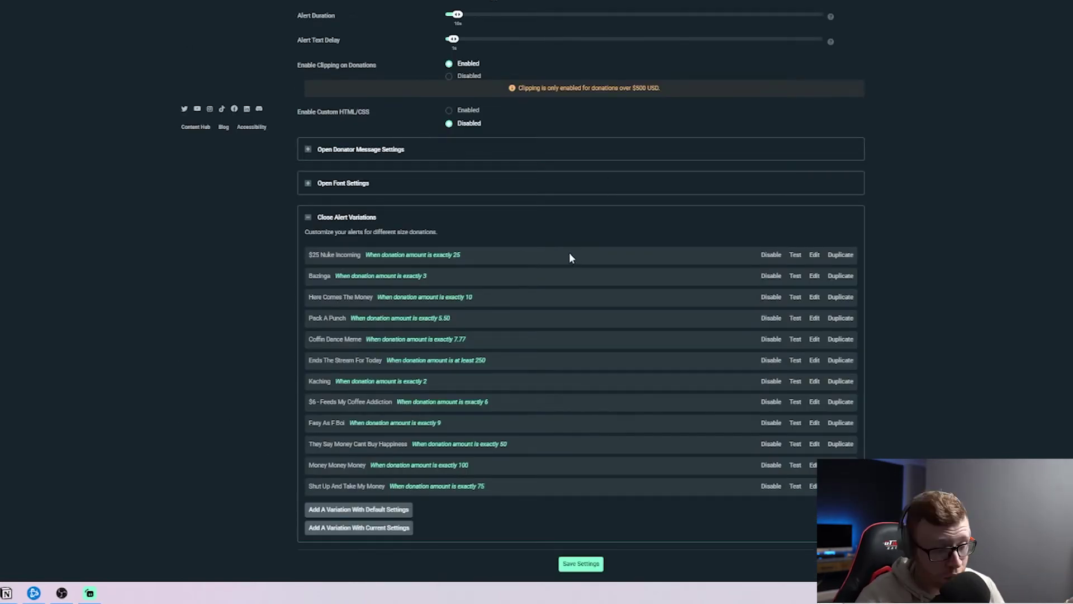
click(795, 255)
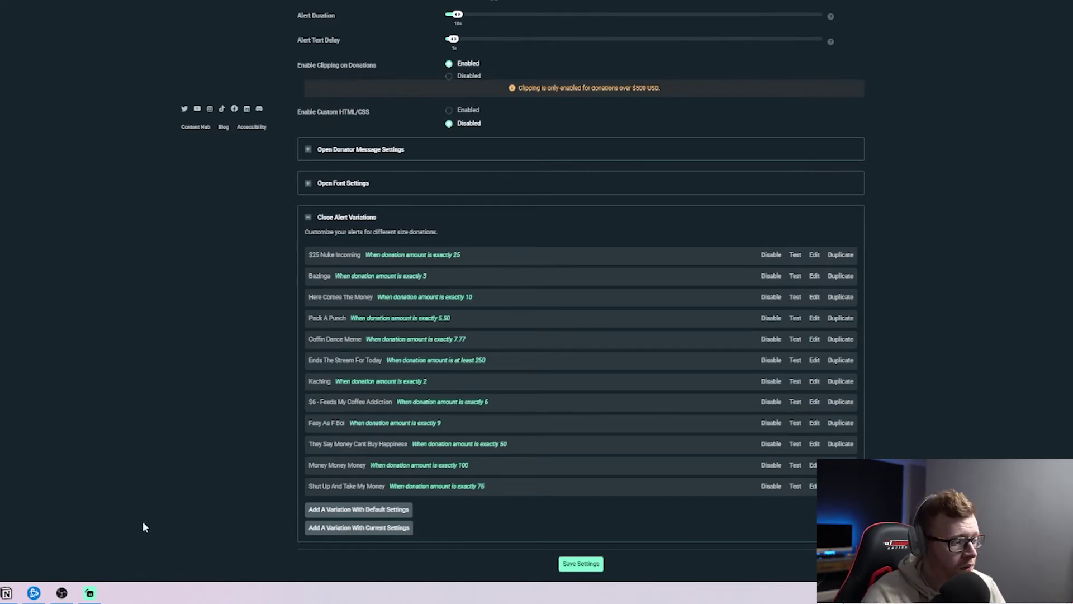
click(90, 592)
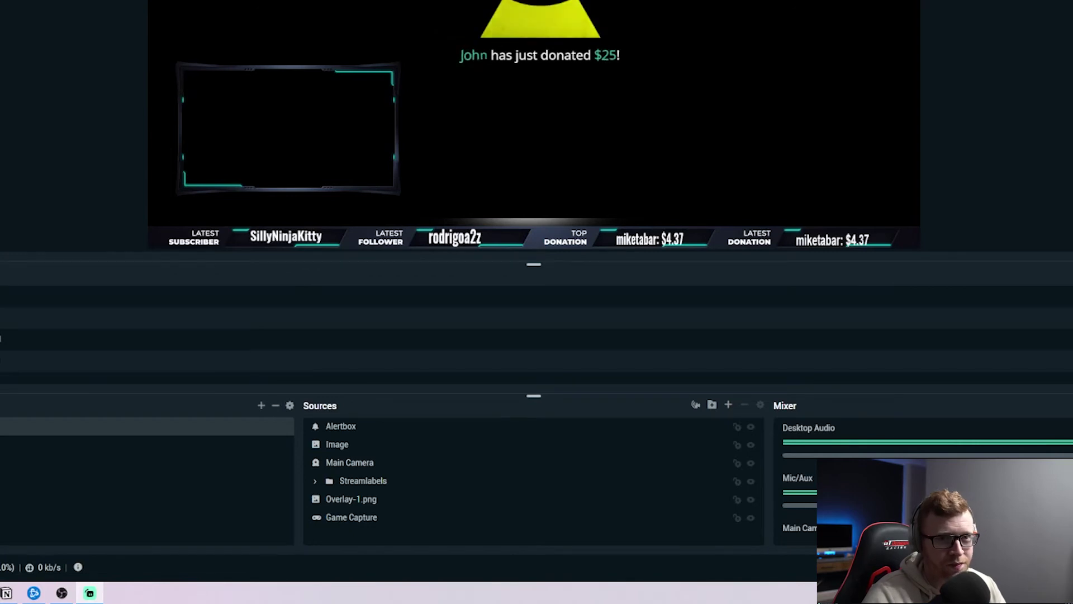
Step: After the $25 test alert plays, return to the browser's alert variations list
key(alt+Tab)
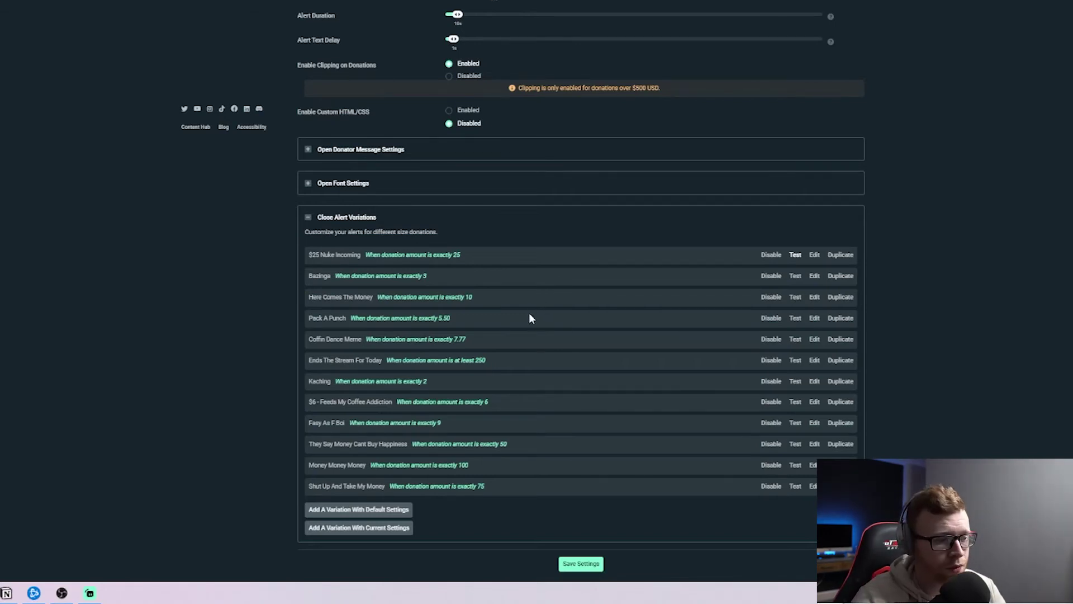
Step: Add a default donation variation named Nuke with the condition 'Donation amount is exactly'
click(402, 510)
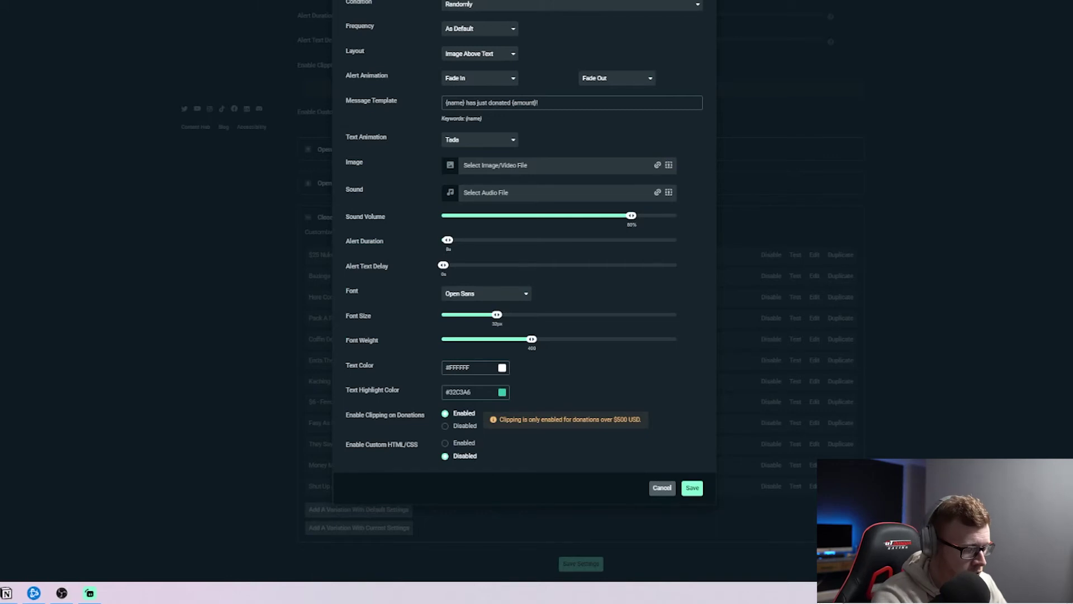
click(541, 5)
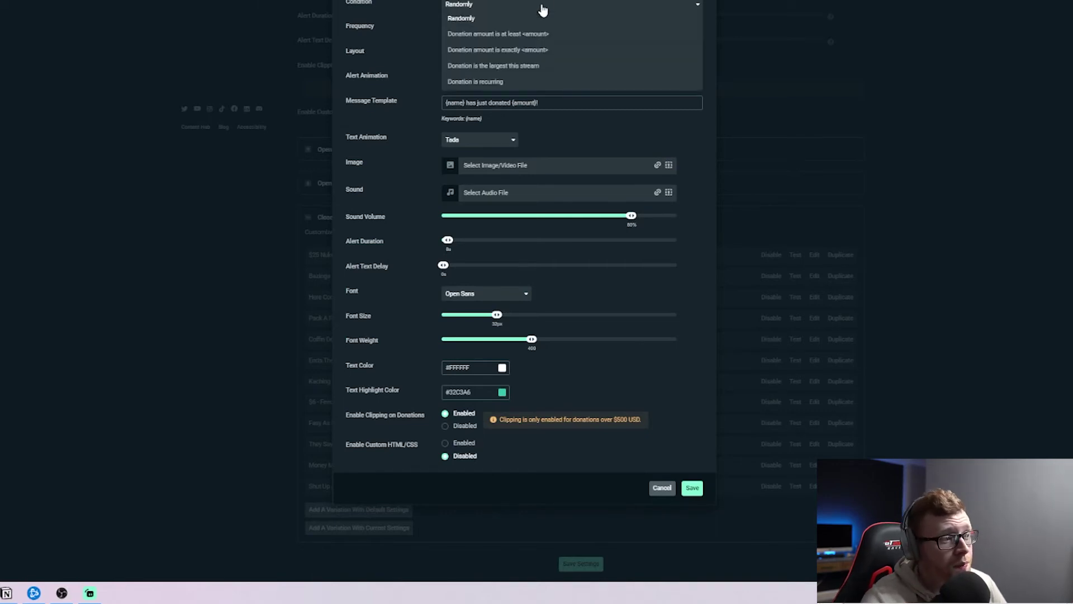
click(503, 50)
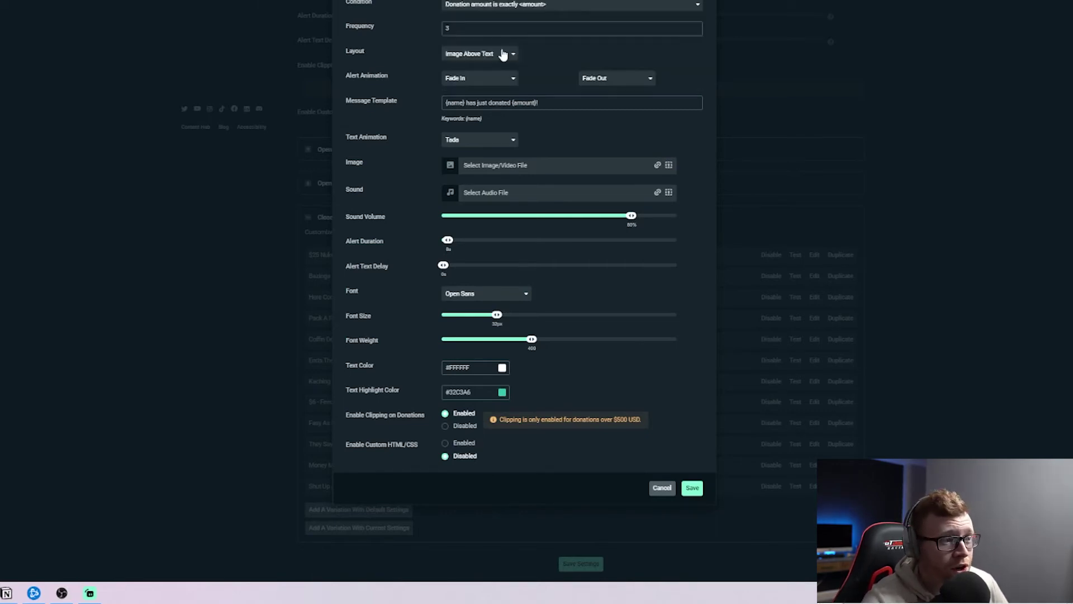
click(534, 7)
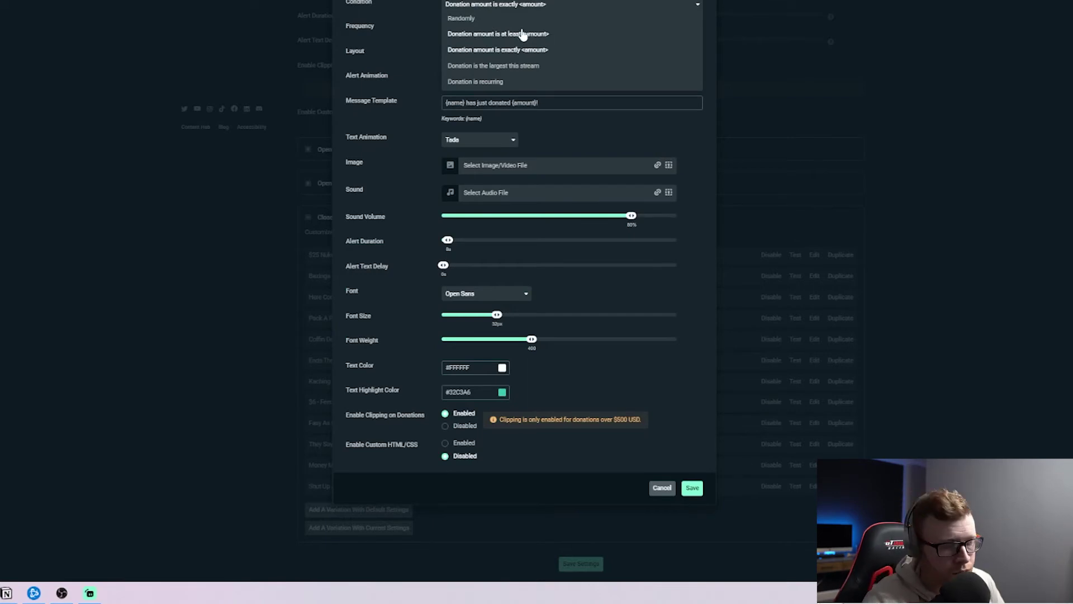
click(399, 32)
click(470, 31)
text(50)
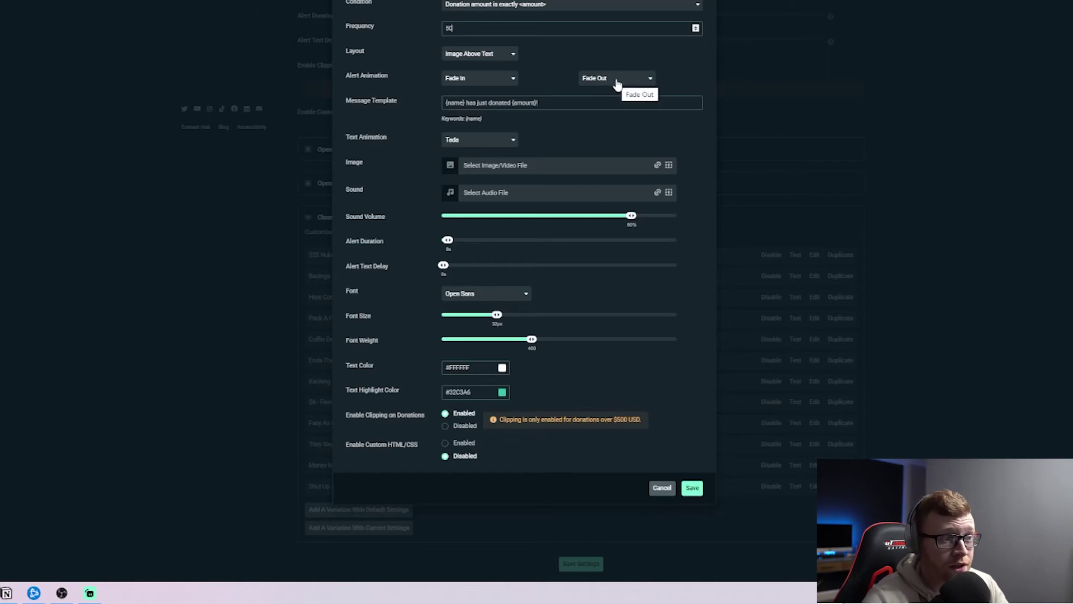
scroll(618, 84, down, 1)
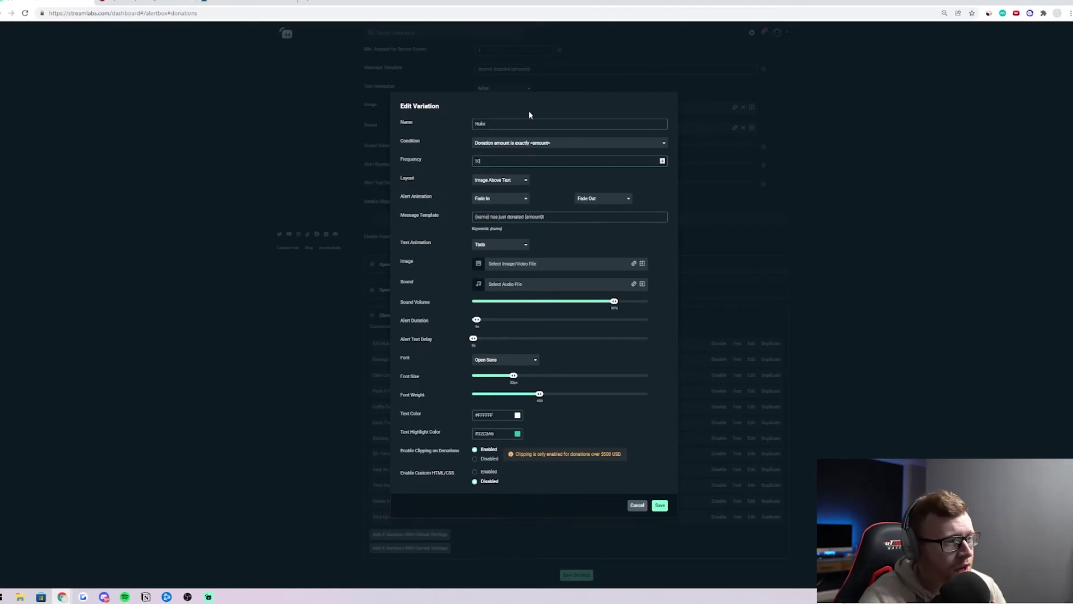
click(255, 3)
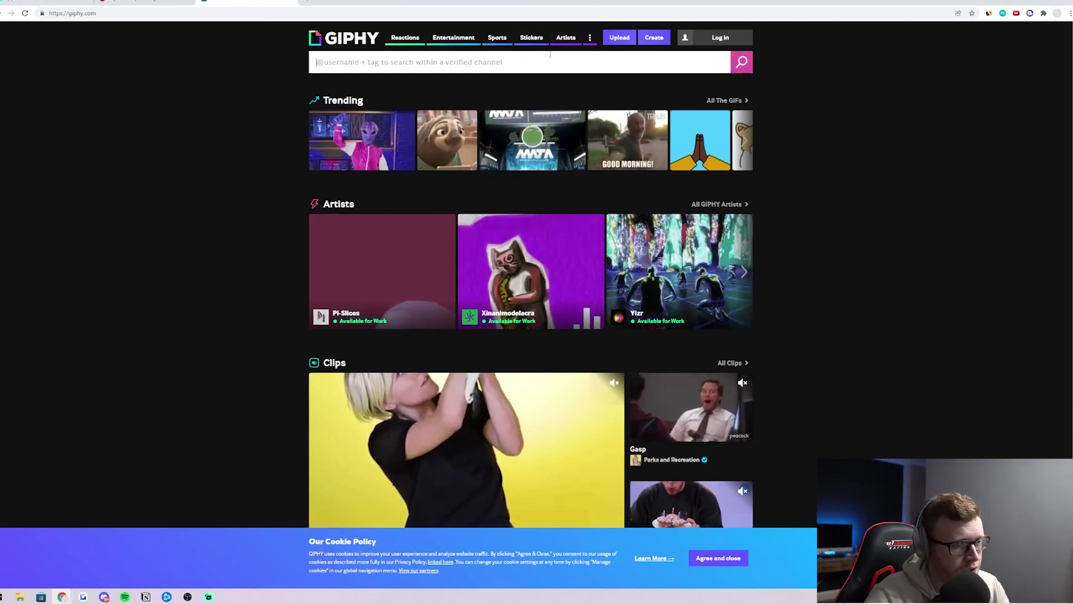
Step: Search GIPHY for 'nuke' GIFs
click(550, 56)
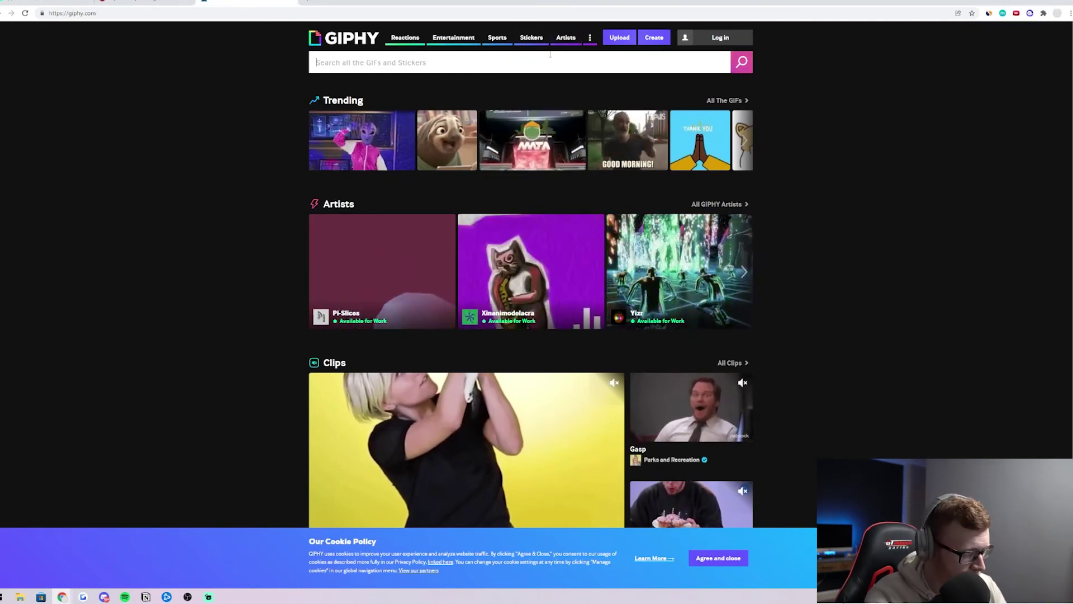
text(nuke)
key(Return)
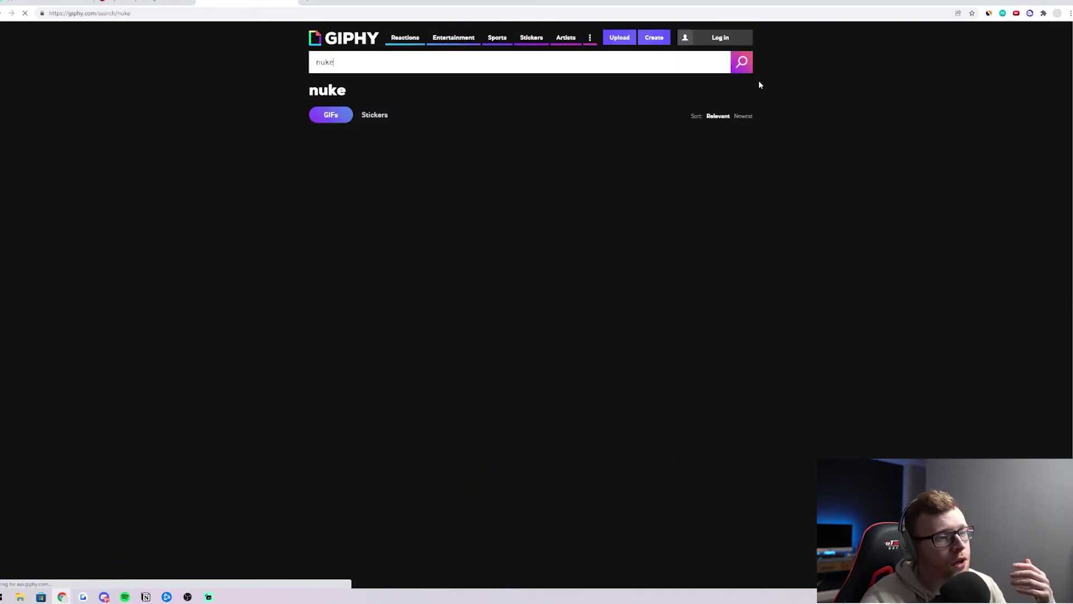
scroll(773, 360, down, 4)
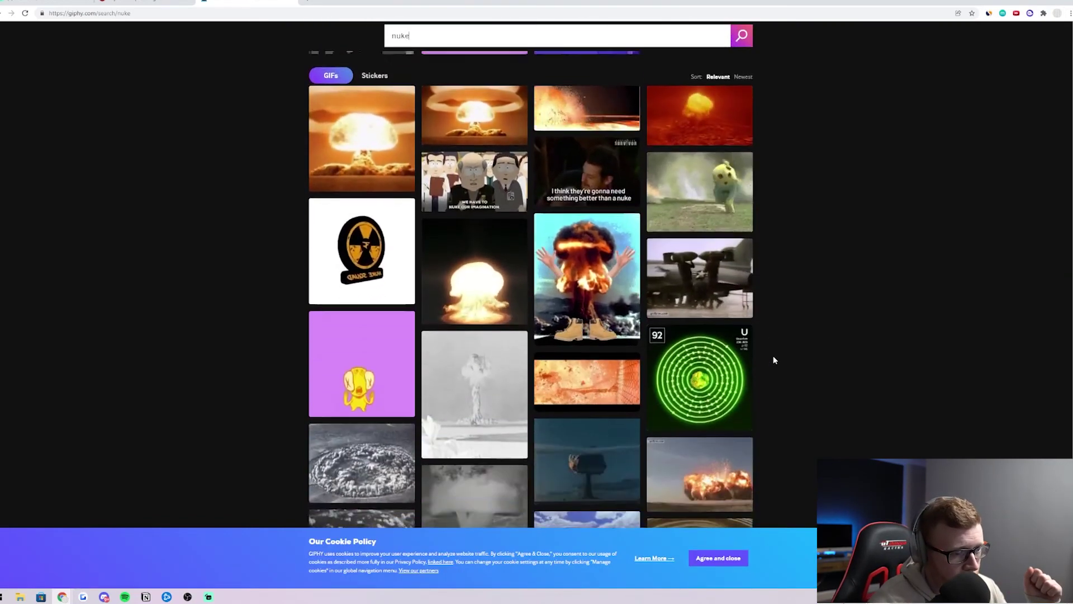
scroll(454, 342, up, 5)
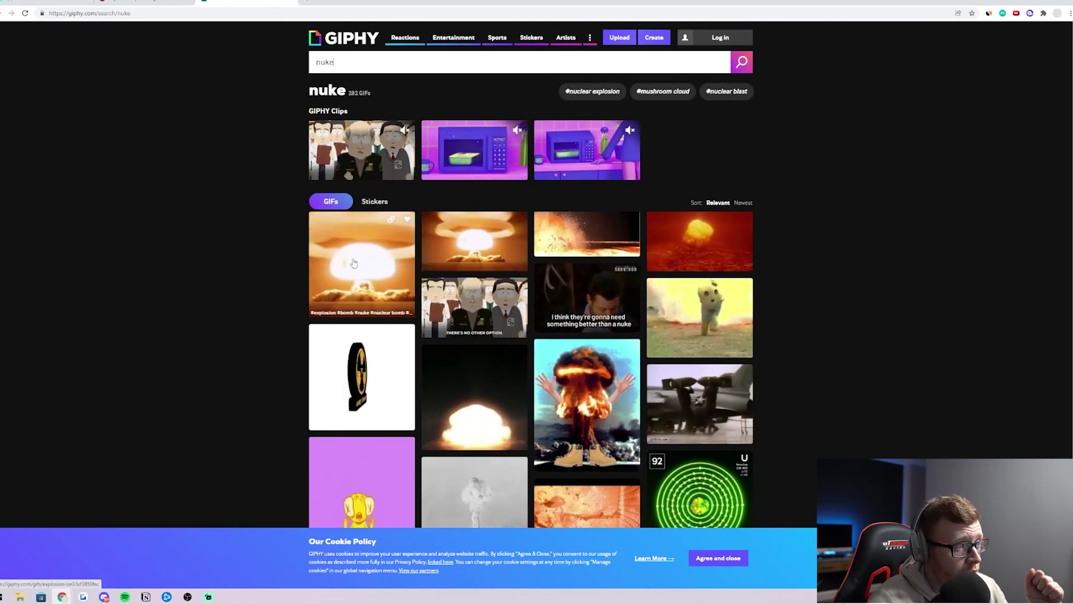
Step: Copy the image address of the Nuclear Explosion GIF
click(361, 264)
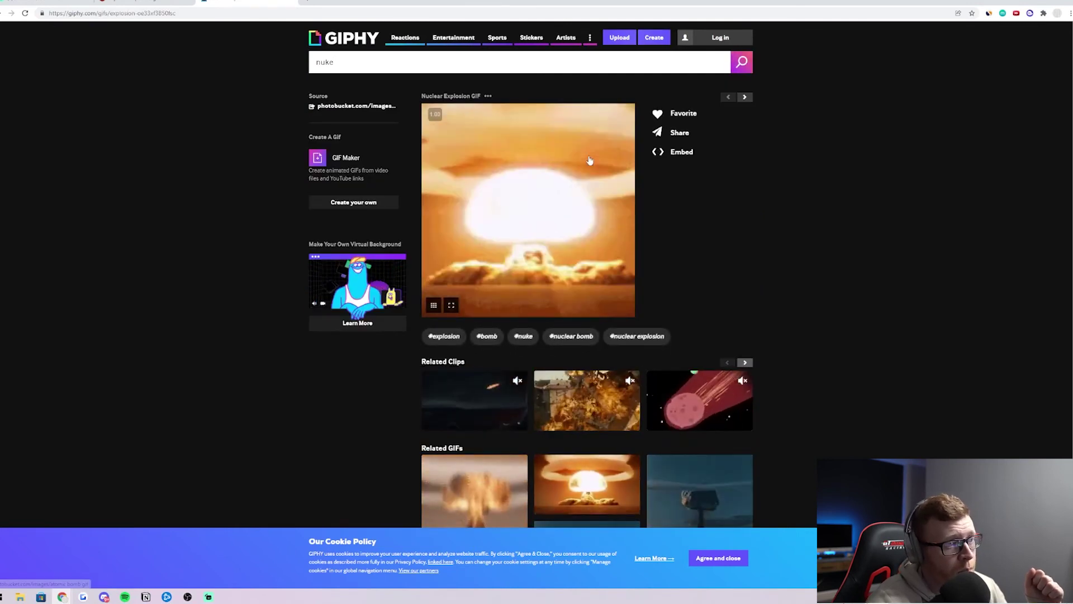
right_click(589, 158)
click(632, 279)
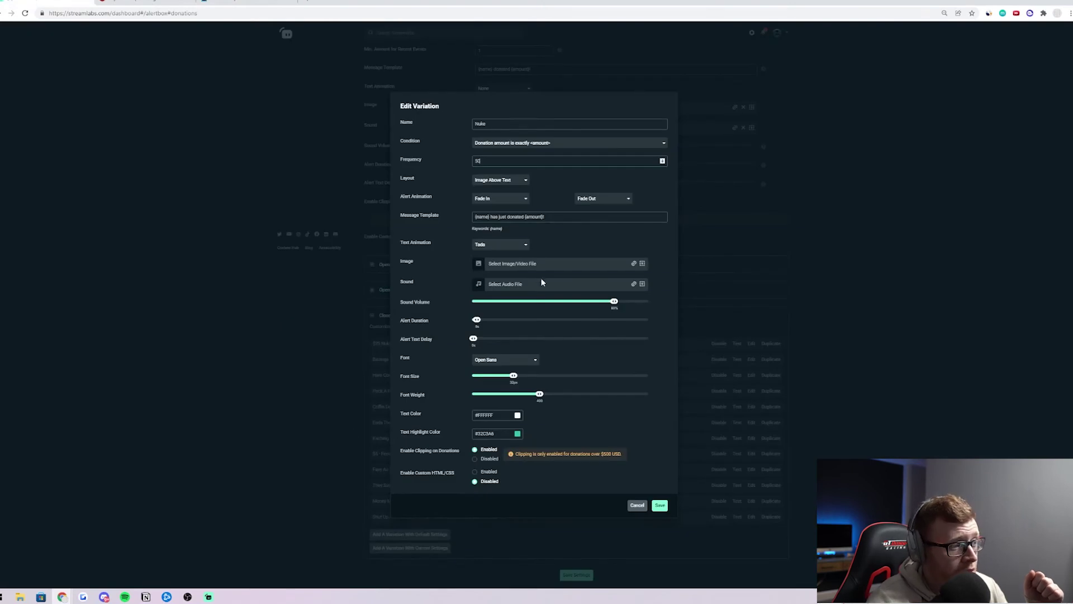
Step: Set the Nuke variation's image to the copied GIPHY nuclear explosion GIF link
click(634, 263)
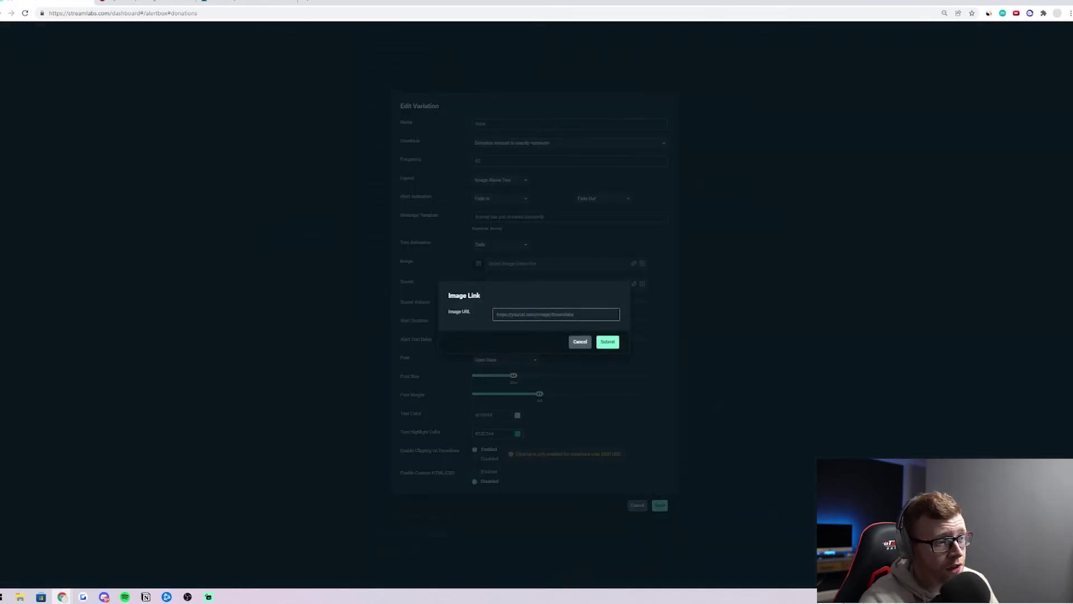
key(ctrl+v)
click(613, 341)
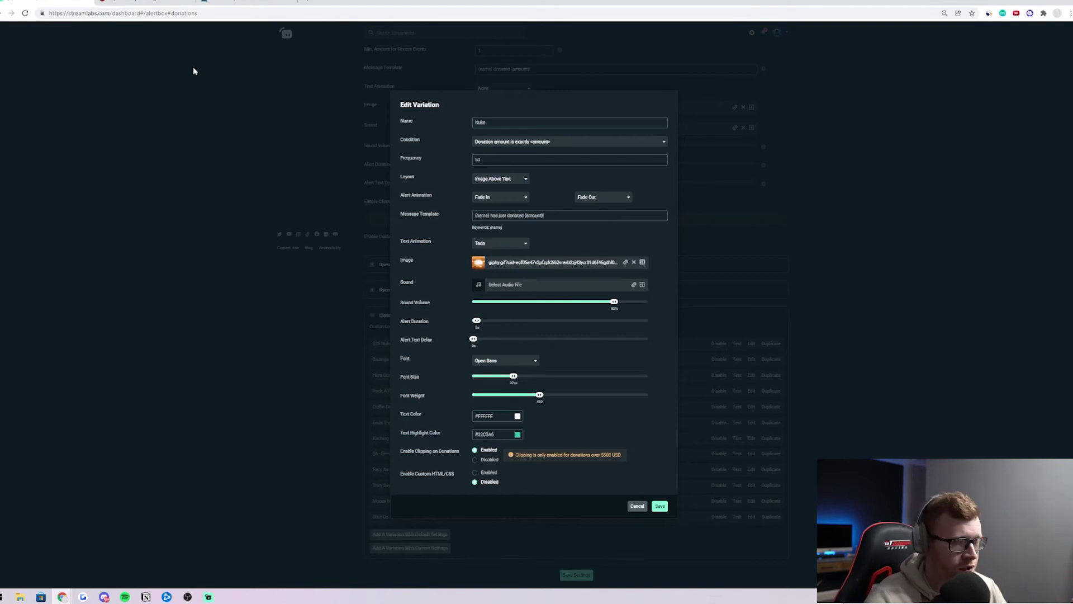
click(148, 2)
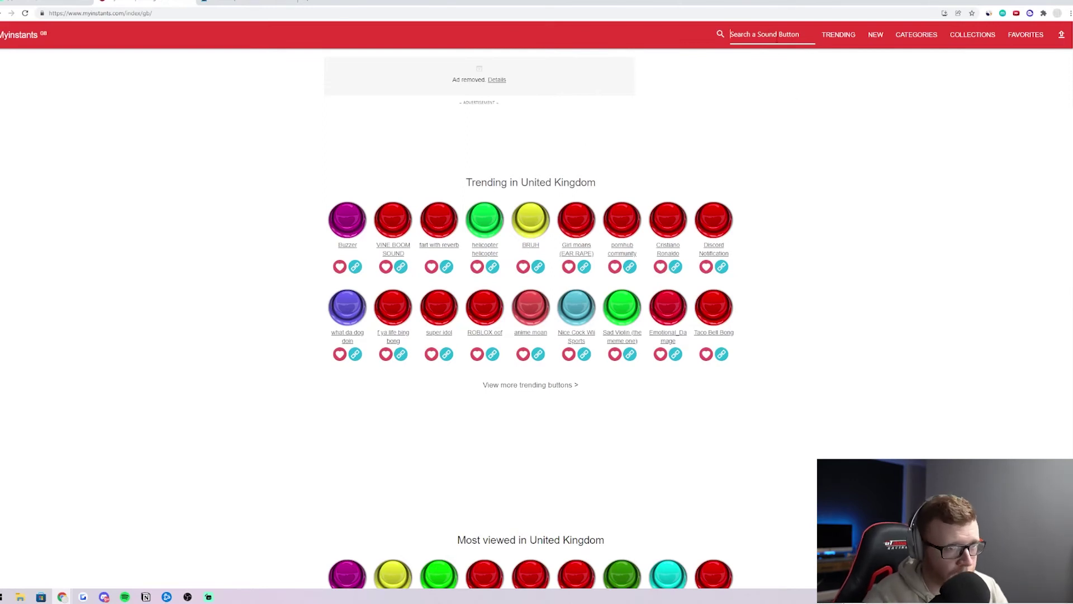
Step: Search Myinstants for 'nuke' and copy the tactical nuke incoming!!! sound link
click(776, 39)
text(nu)
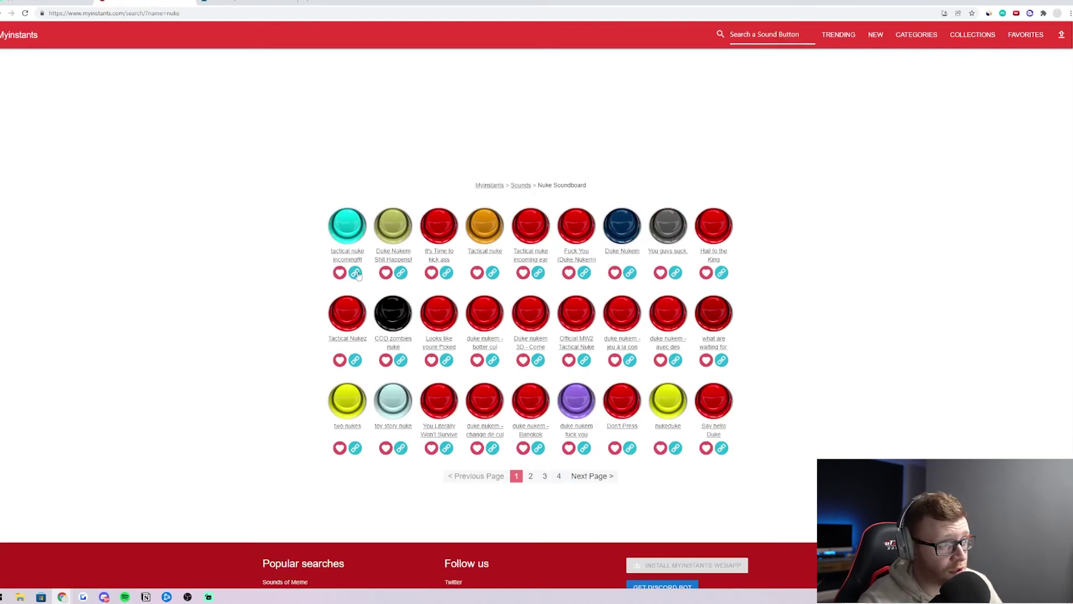
click(355, 272)
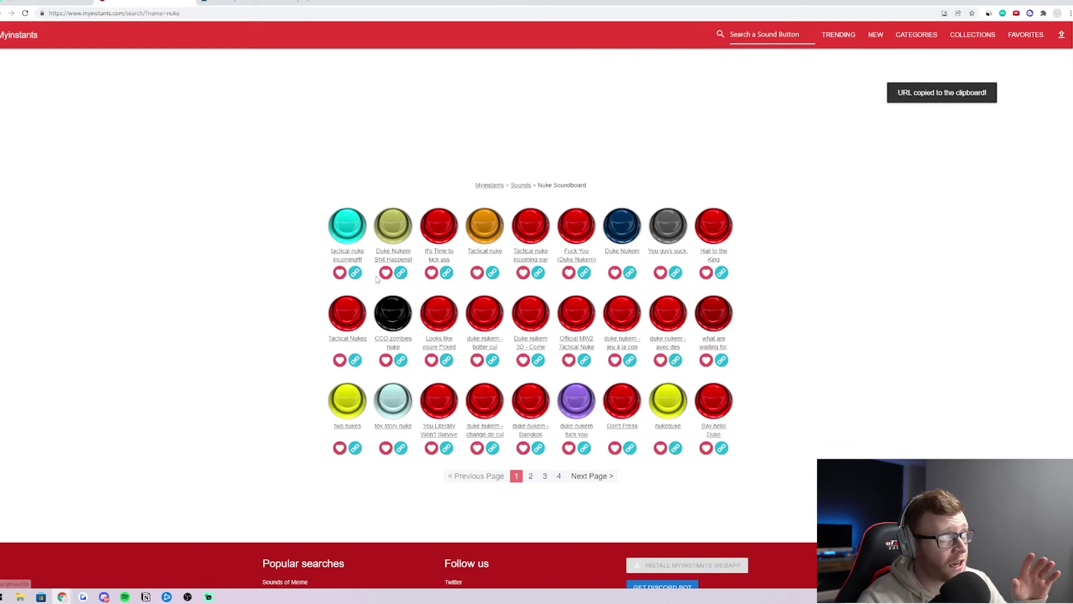
Step: Set the Nuke variation's sound to the copied Myinstants tactical nuke link
click(52, 2)
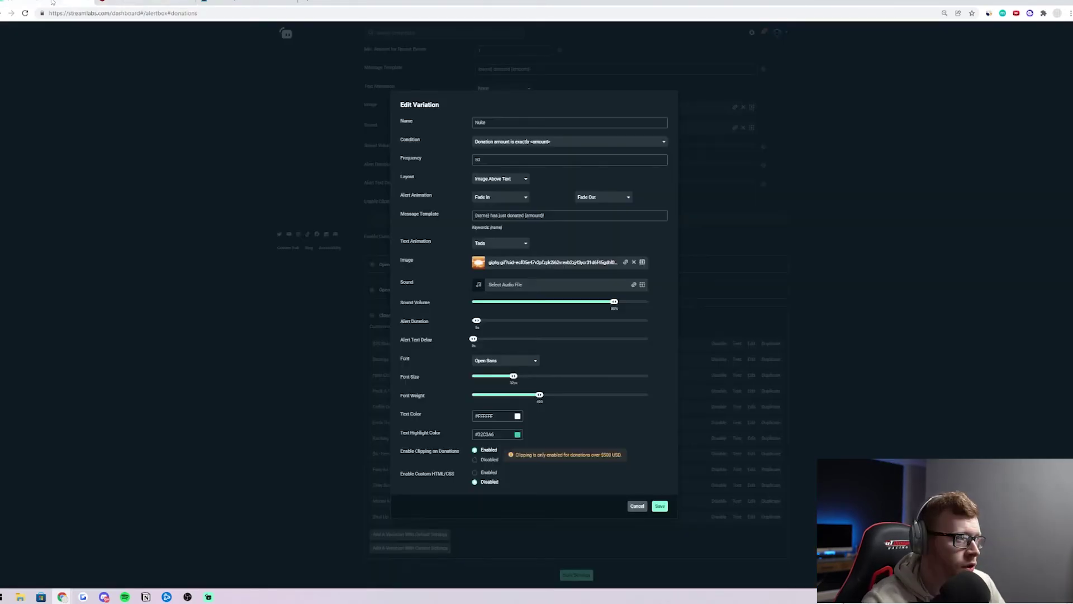
click(634, 286)
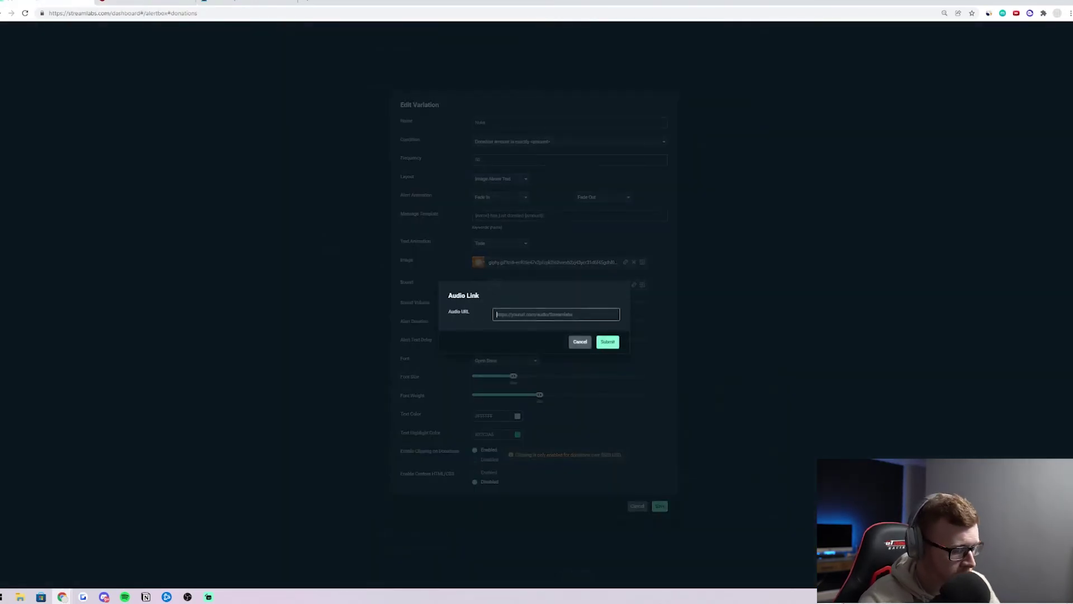
key(ctrl+v)
click(606, 342)
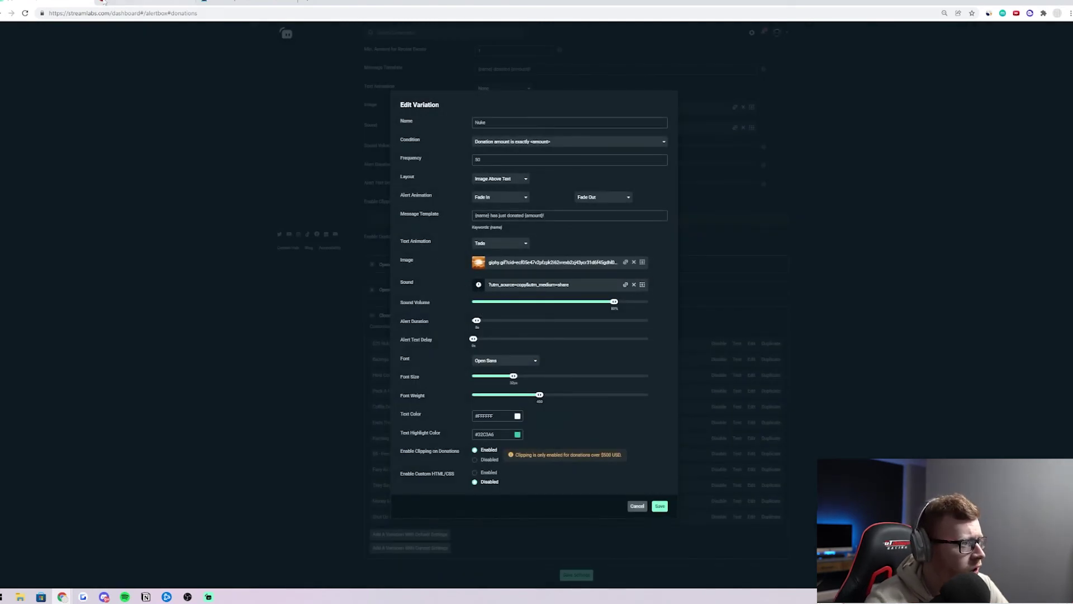
key(ctrl+Tab)
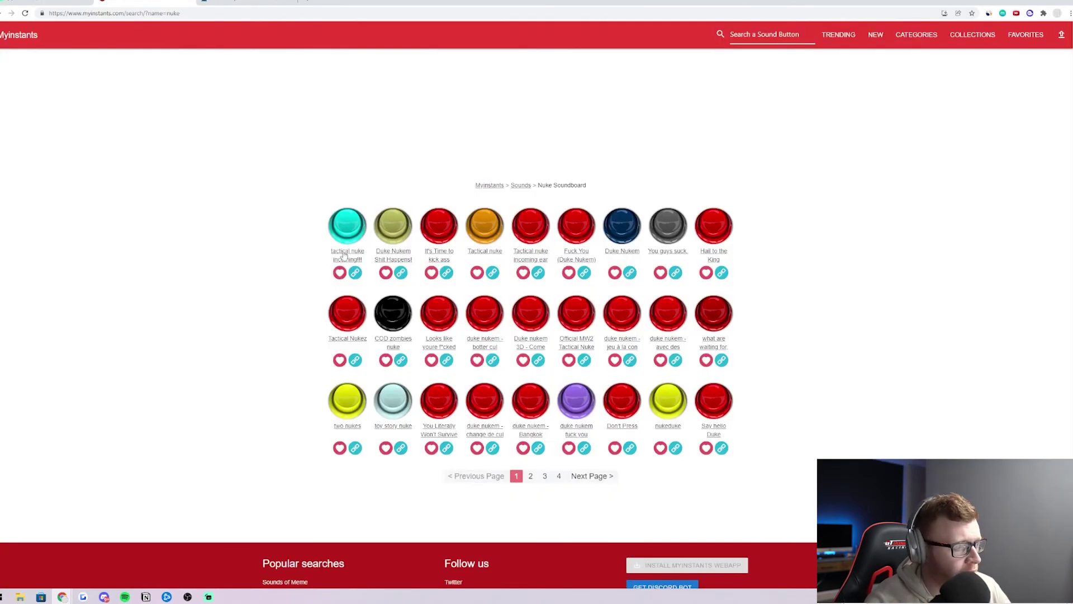
Step: Download the tactical nuke incoming!!! MP3 and open the Nuke variation's Sounds Gallery
click(352, 257)
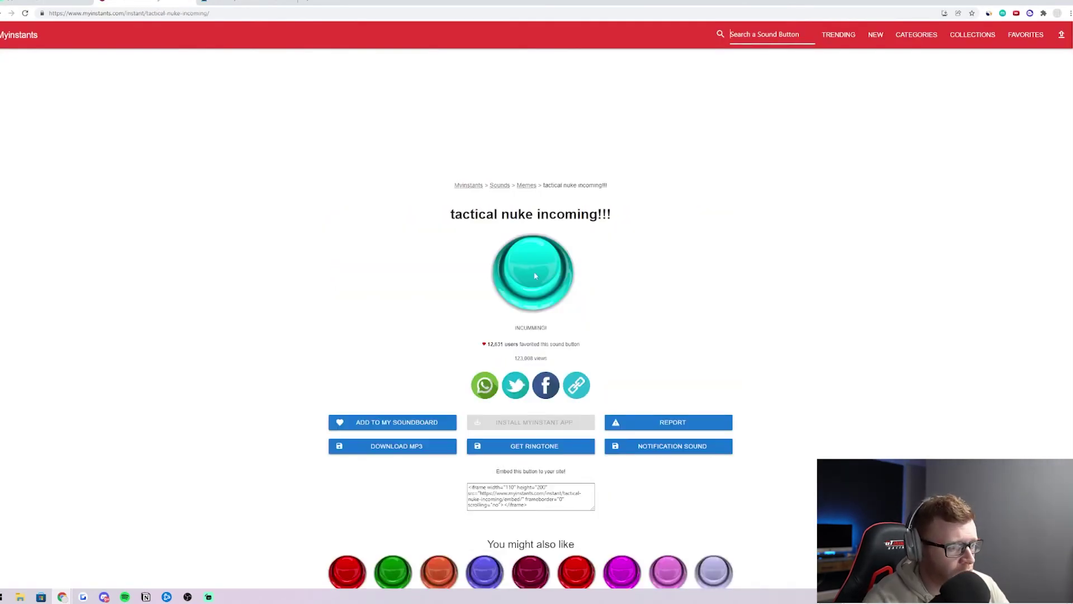
click(414, 447)
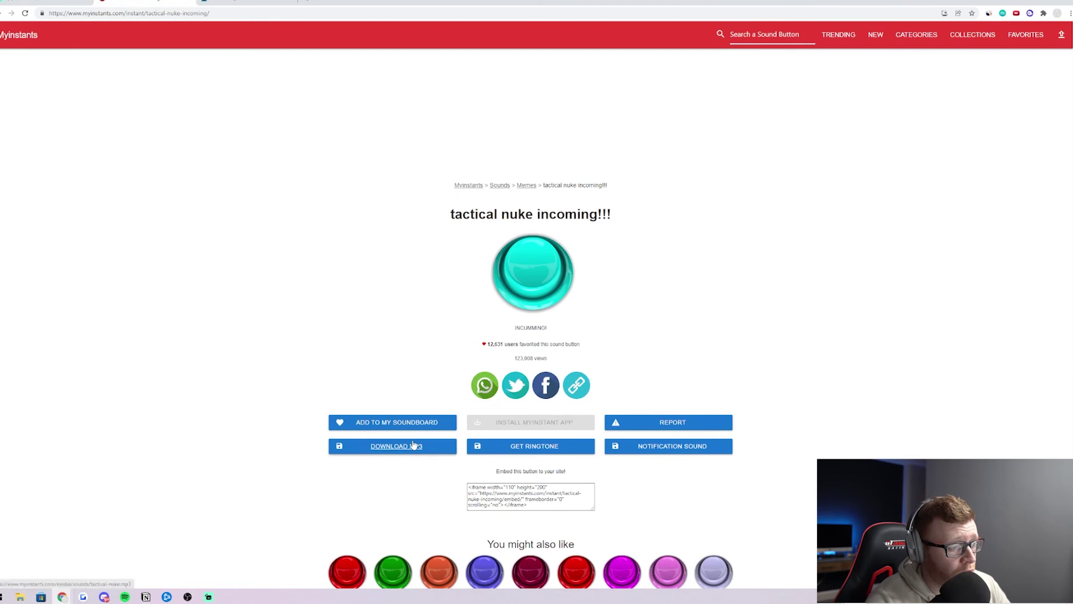
click(26, 5)
click(642, 272)
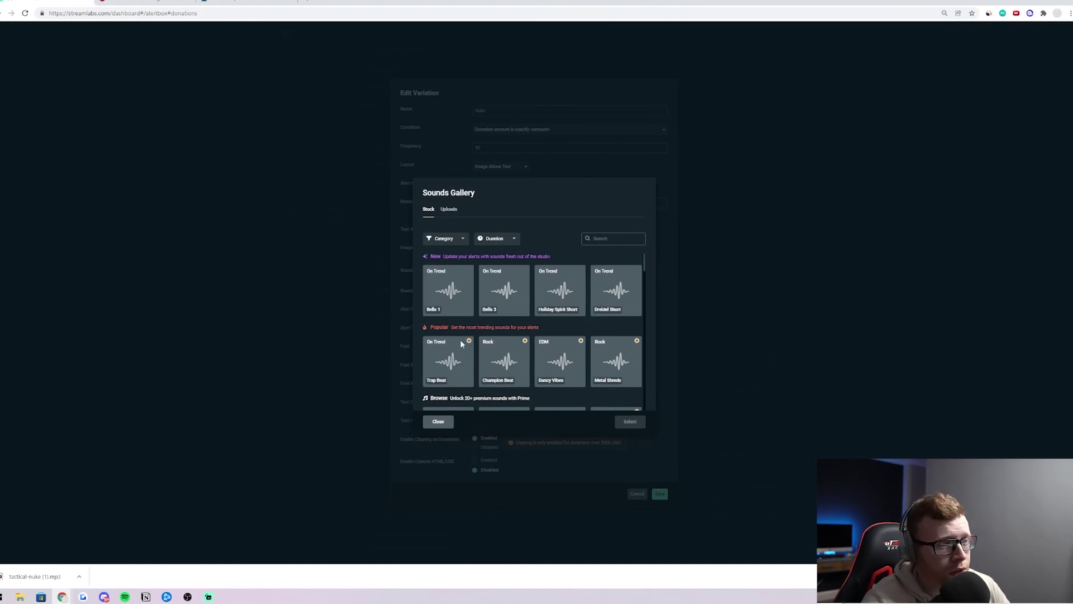
Step: Upload tactical-nuke (1).mp3 to the Sounds Gallery uploads and select it as the Nuke sound
mouse_move(33, 575)
mouse_down()
mouse_move(68, 578)
mouse_move(524, 317)
mouse_move(492, 246)
mouse_move(457, 204)
mouse_move(448, 214)
mouse_up()
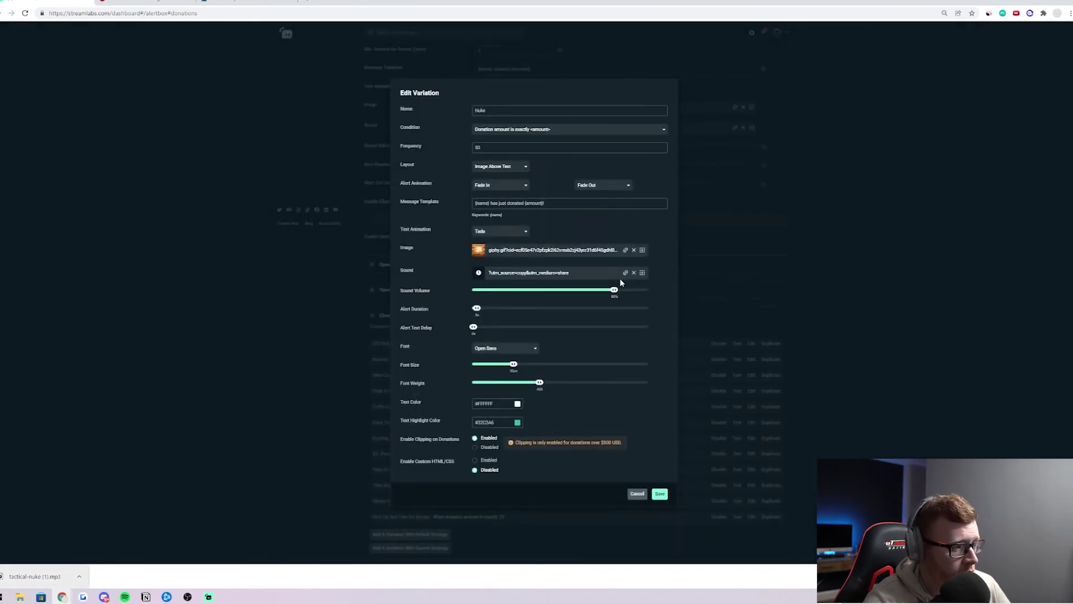
click(642, 272)
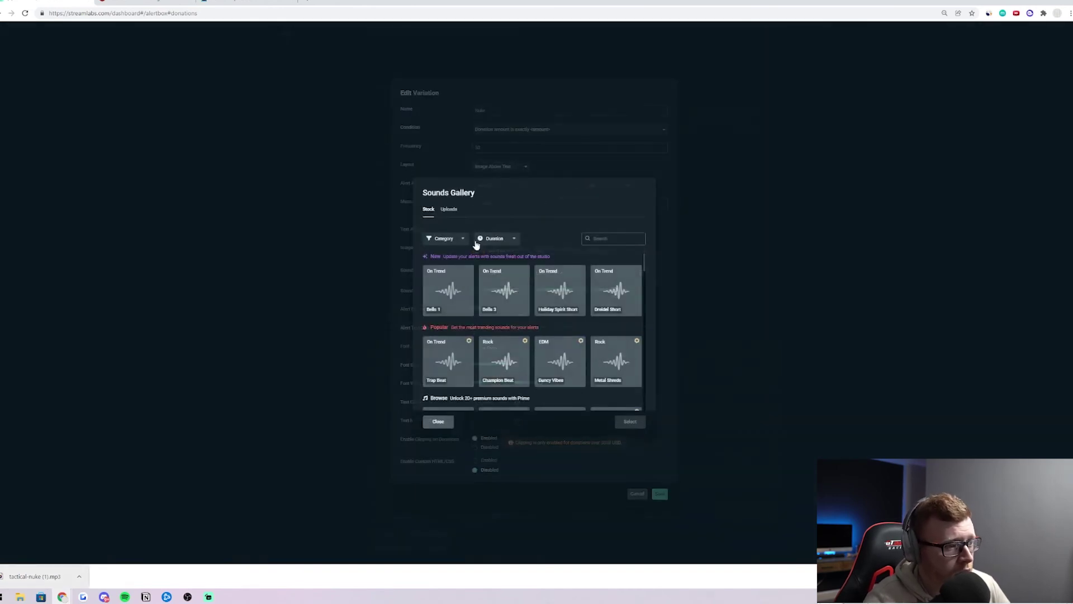
click(453, 212)
mouse_move(35, 576)
mouse_down()
mouse_move(445, 374)
mouse_move(537, 269)
mouse_move(540, 279)
mouse_up()
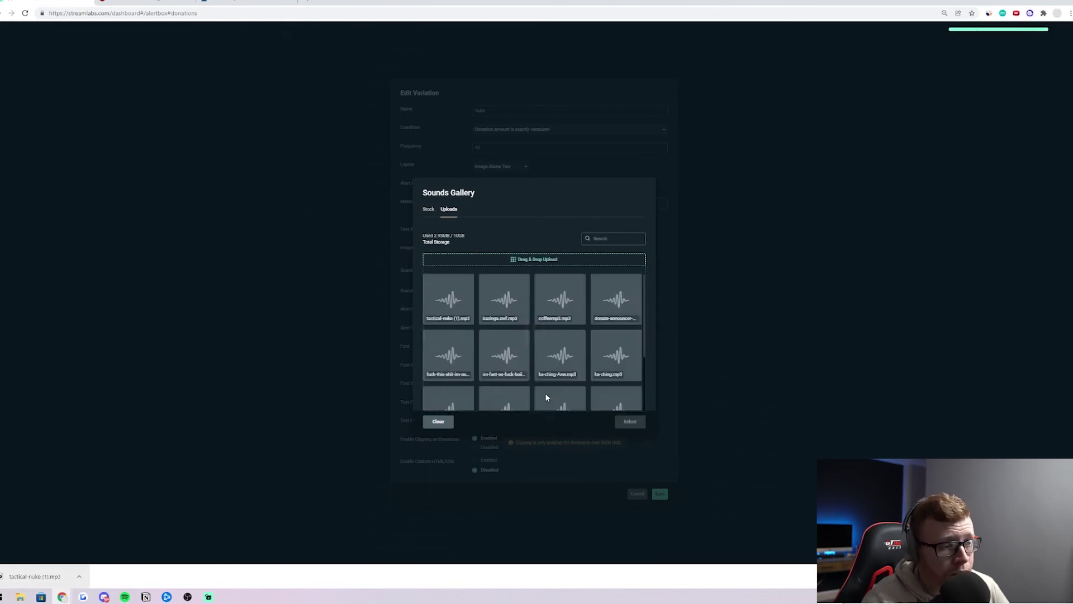
click(460, 301)
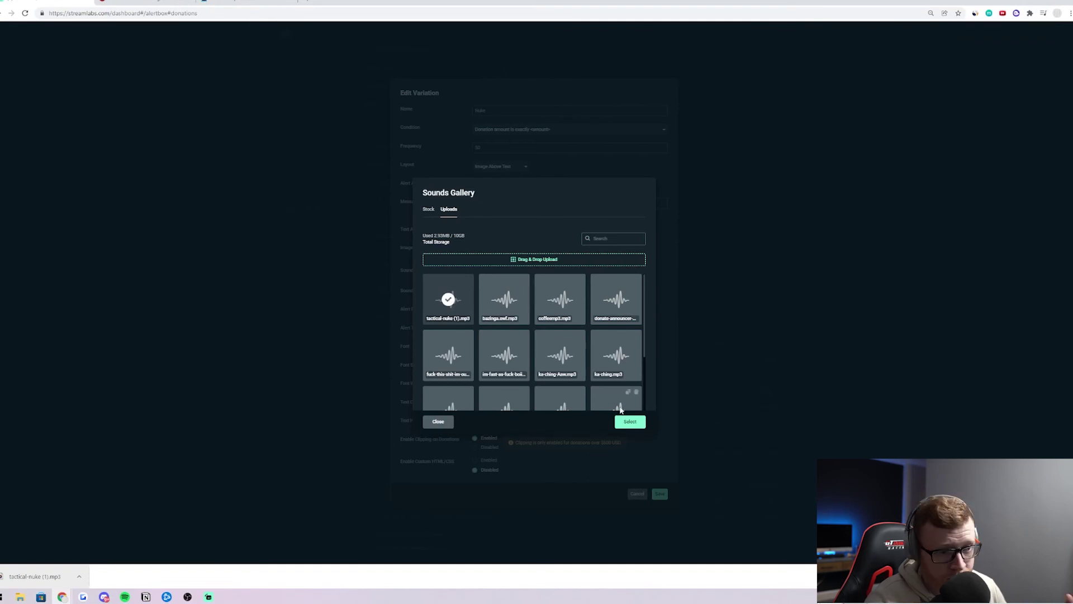
click(629, 421)
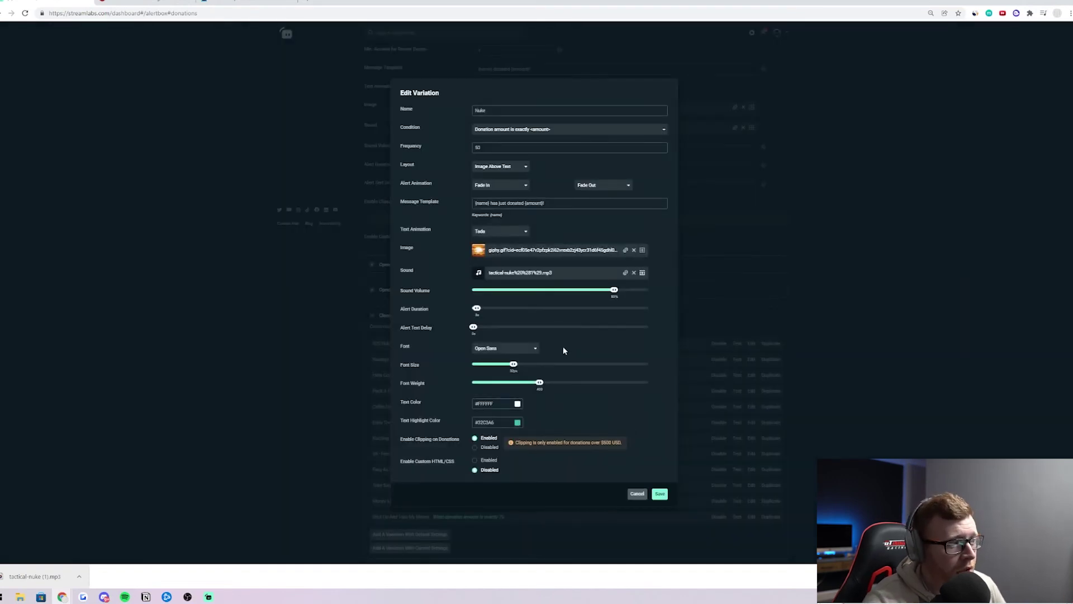
Step: Lower the Nuke sound volume and save, so Nuke joins the bottom of the variations list
drag(613, 291, 559, 293)
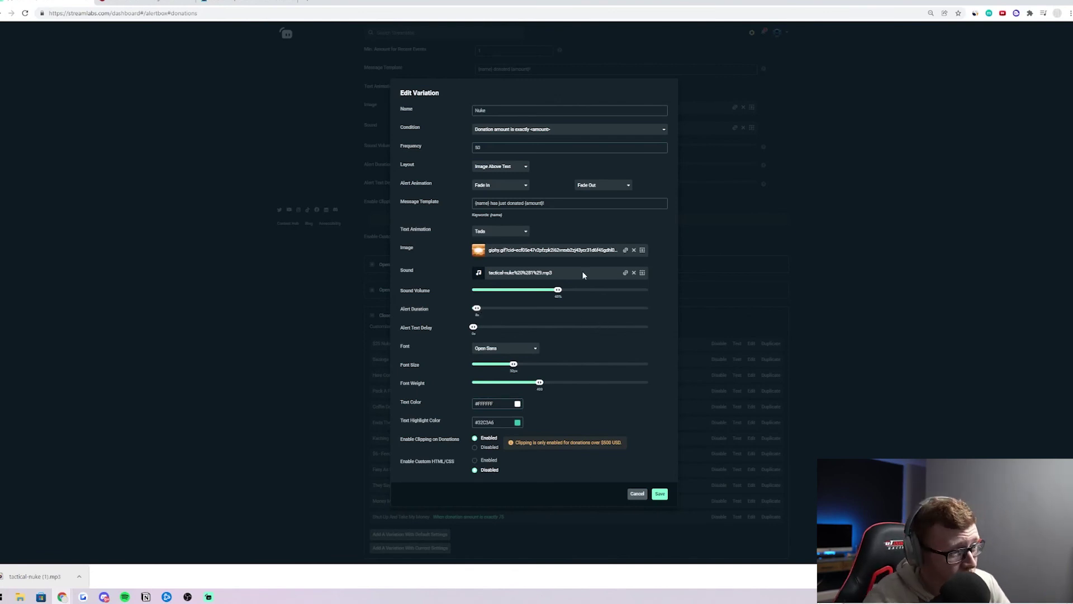
click(659, 493)
scroll(576, 456, down, 1)
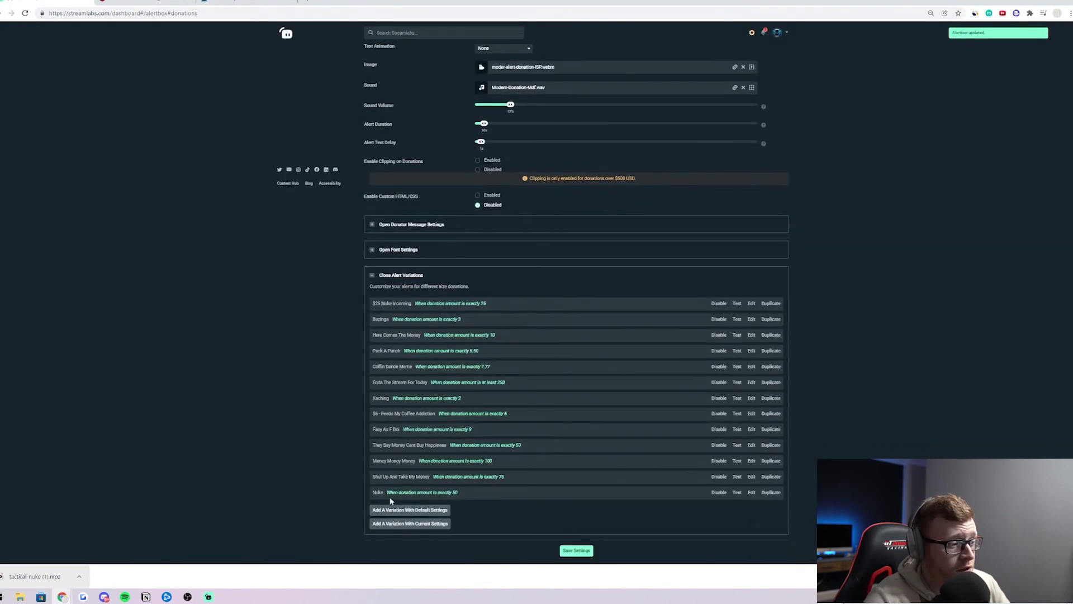
Step: Test-fire the Nuke alert, watch the mushroom-cloud GIF in Streamlabs Desktop, then return to the browser
click(738, 497)
click(208, 597)
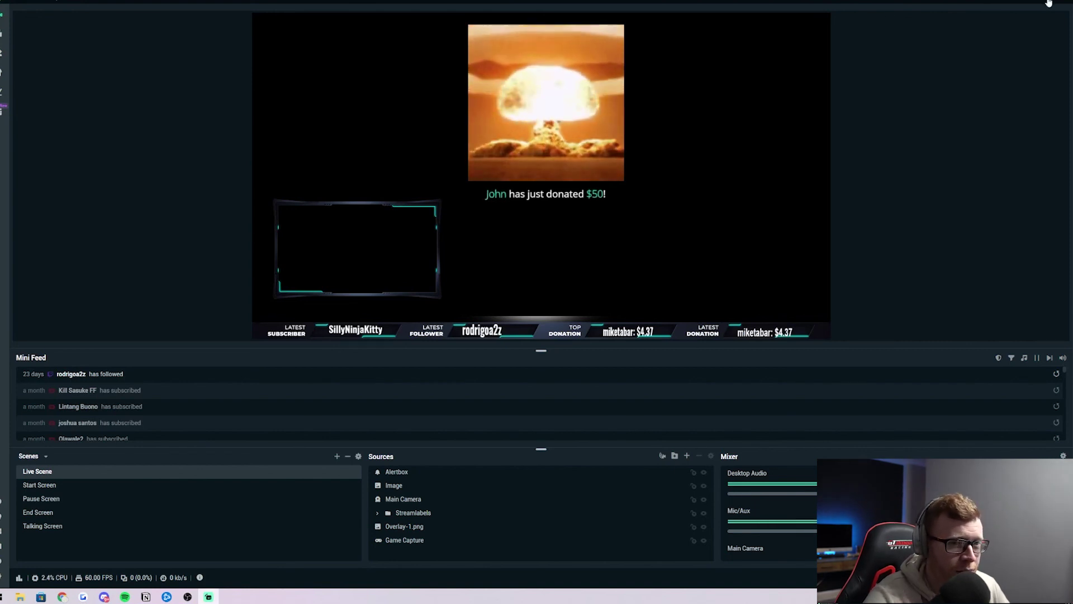
key(alt+Tab)
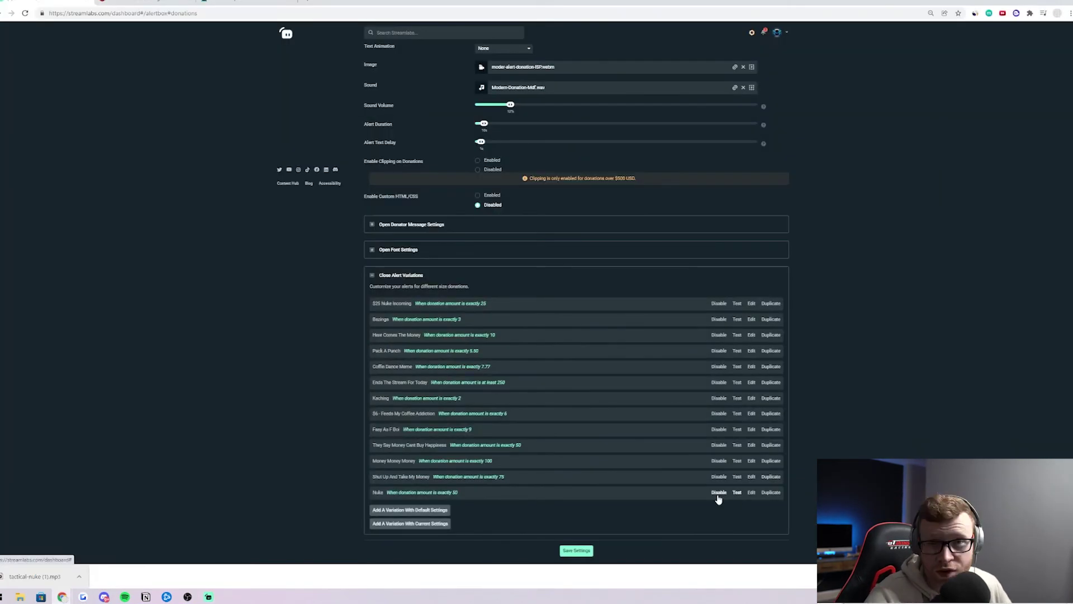